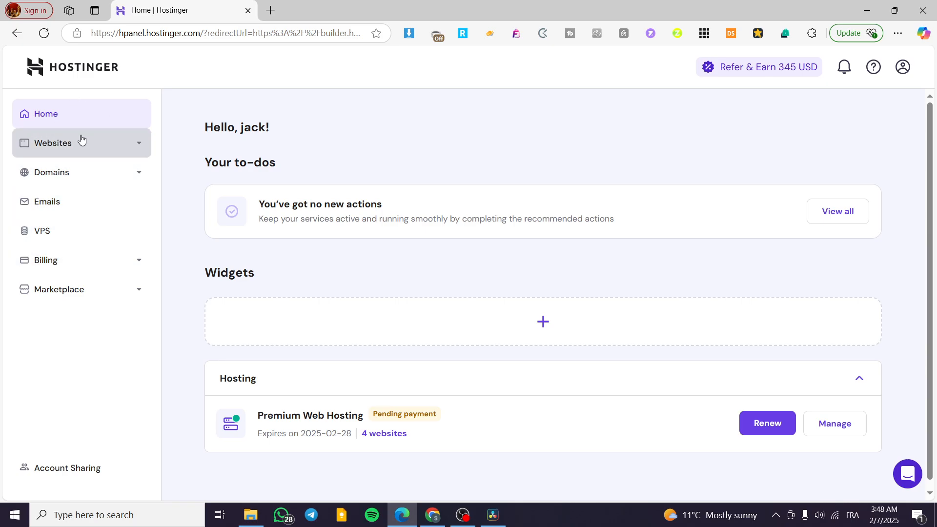
- Open the jacksclothing.xyz website from the websites list for editing and look over its home page
{"action": "left_click", "coordinate": [61, 150]}
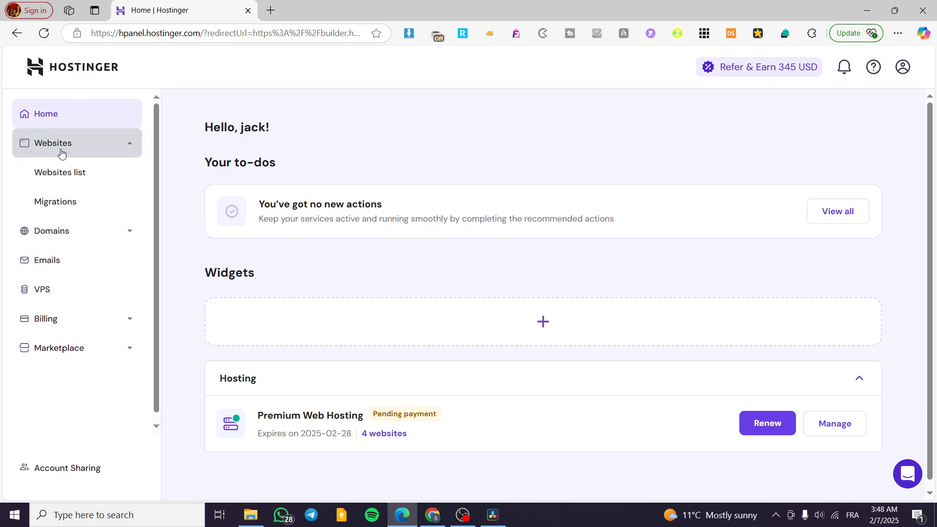
{"action": "left_click", "coordinate": [86, 175]}
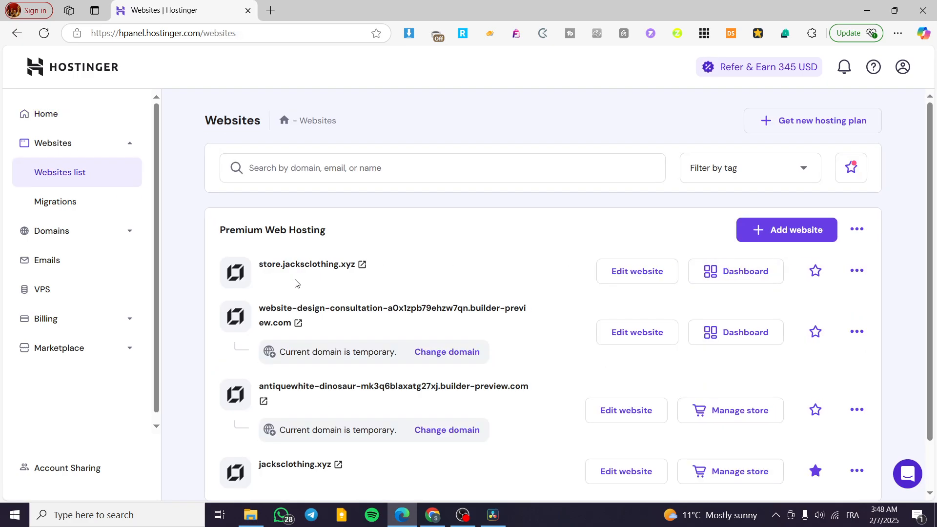
{"action": "scroll", "coordinate": [354, 286], "scroll_direction": "down", "scroll_amount": 1}
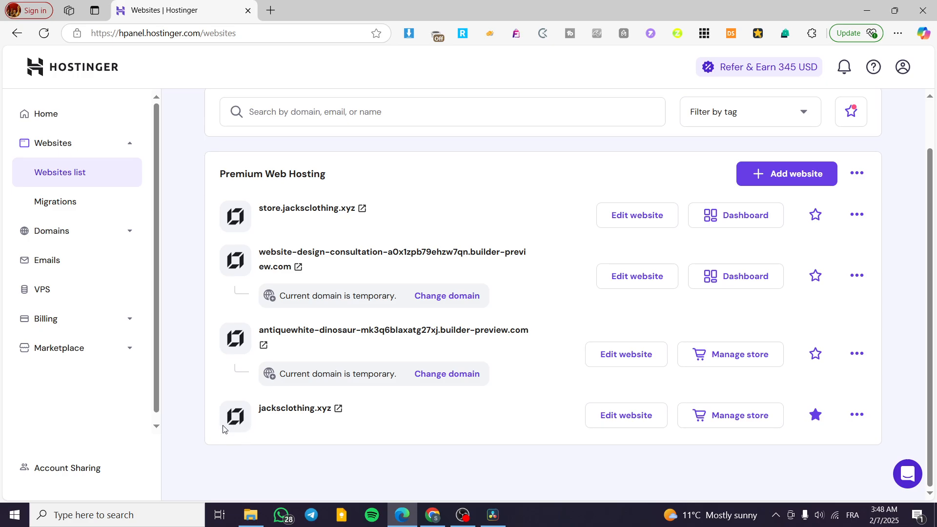
{"action": "left_click", "coordinate": [634, 421]}
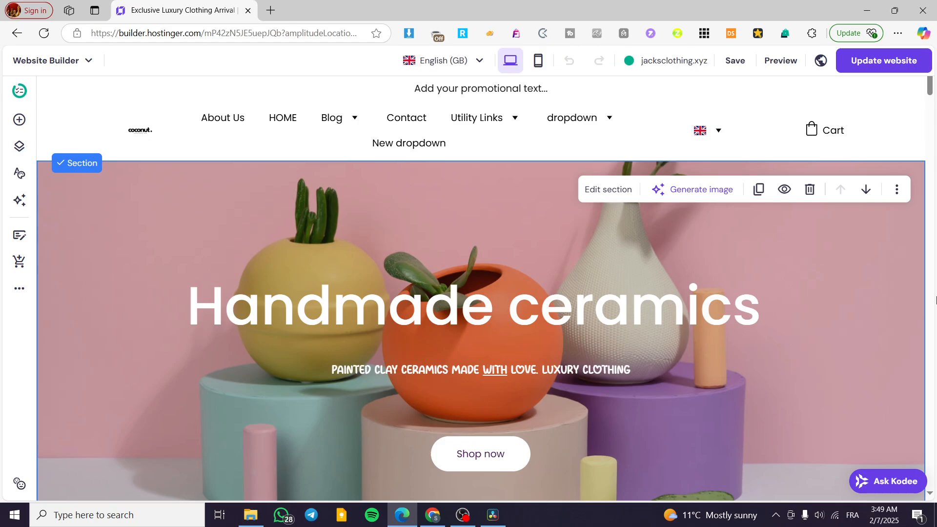
{"action": "scroll", "coordinate": [936, 299], "scroll_direction": "down", "scroll_amount": 10}
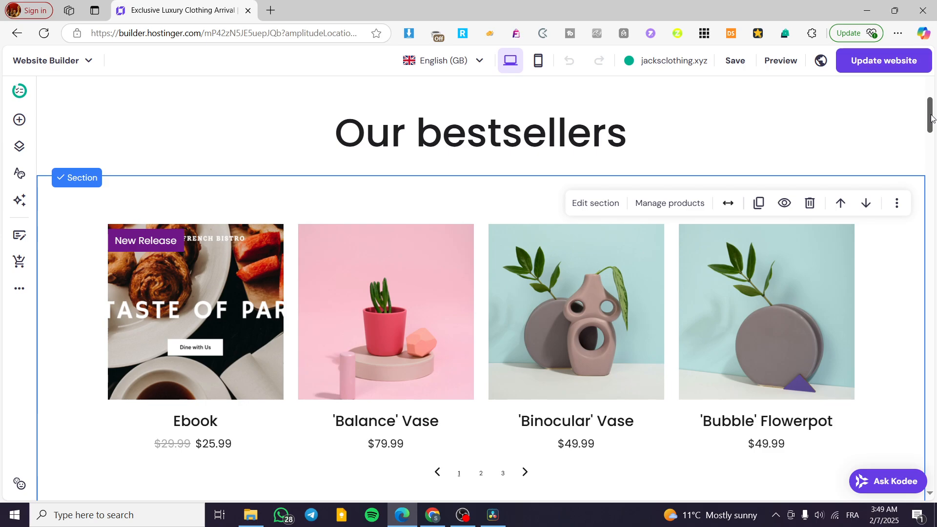
{"action": "left_click_drag", "start_coordinate": [932, 117], "coordinate": [934, 83]}
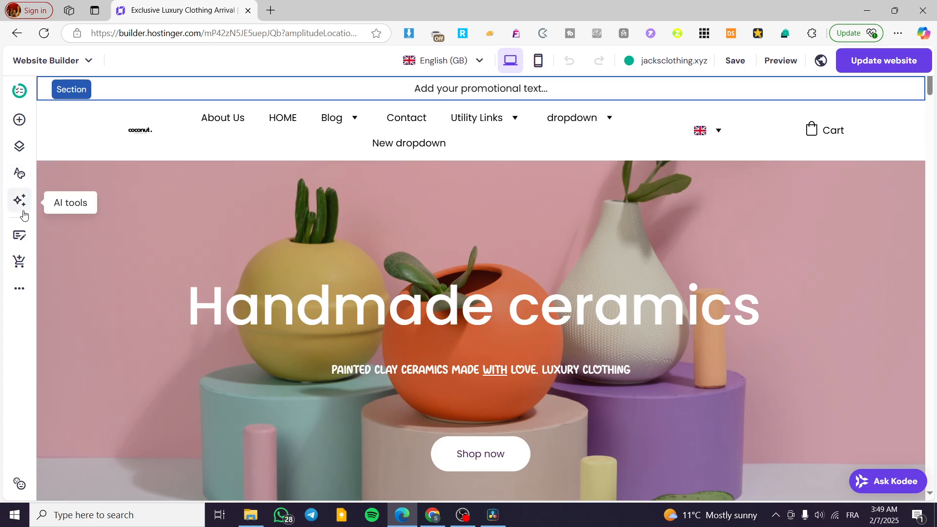
- Examine the site-wide colours and the available font pairings in the website styles
{"action": "left_click", "coordinate": [15, 182]}
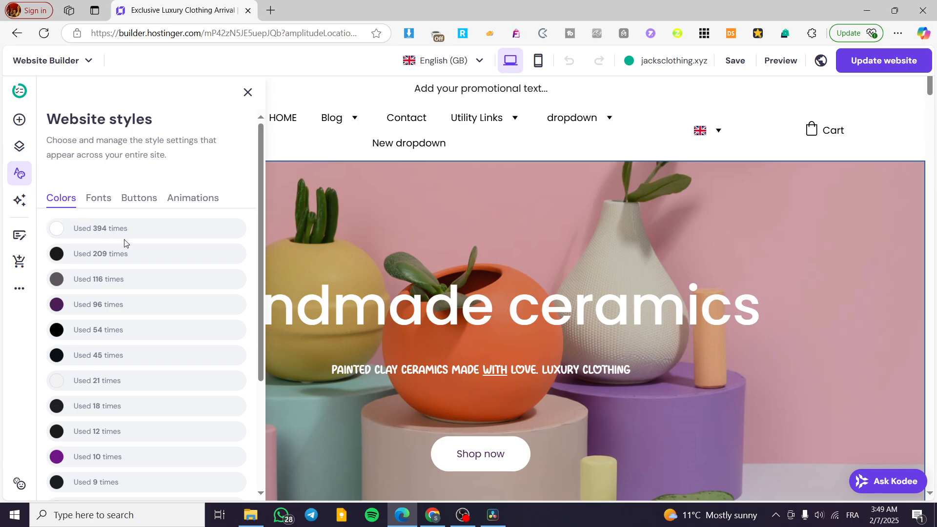
{"action": "mouse_move", "coordinate": [130, 236]}
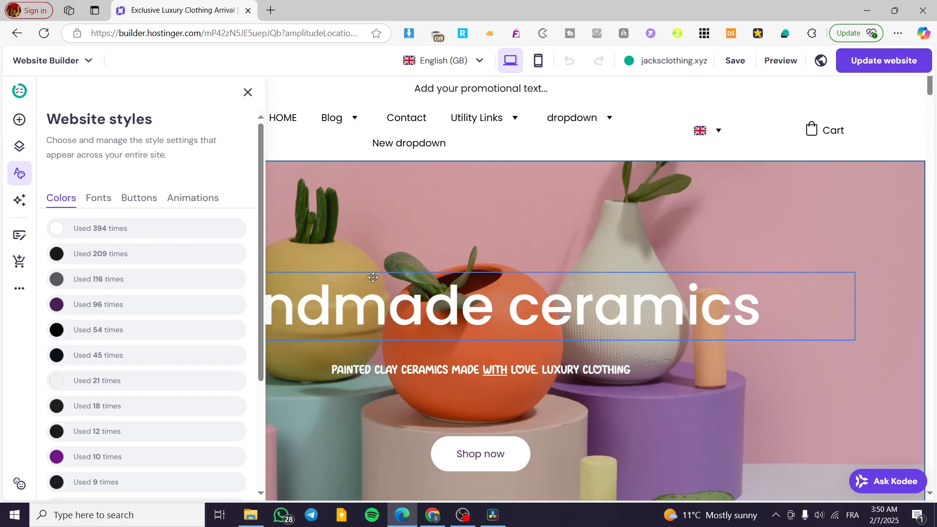
{"action": "scroll", "coordinate": [112, 342], "scroll_direction": "down", "scroll_amount": 3}
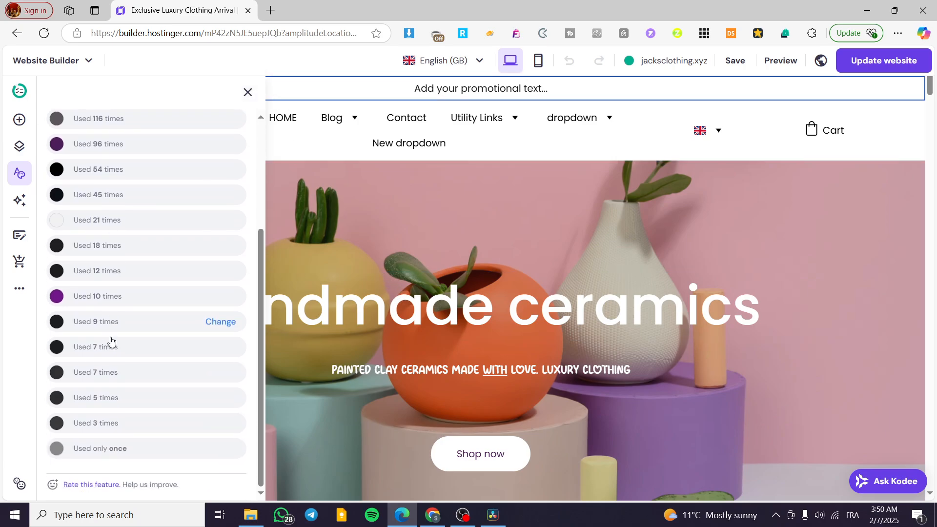
{"action": "scroll", "coordinate": [112, 342], "scroll_direction": "up", "scroll_amount": 5}
{"action": "left_click", "coordinate": [99, 198]}
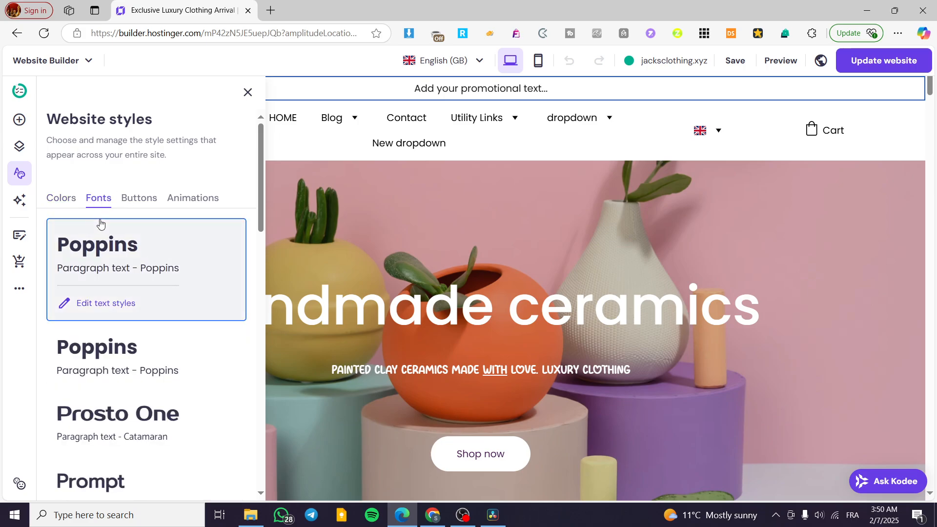
{"action": "scroll", "coordinate": [168, 233], "scroll_direction": "down", "scroll_amount": 3}
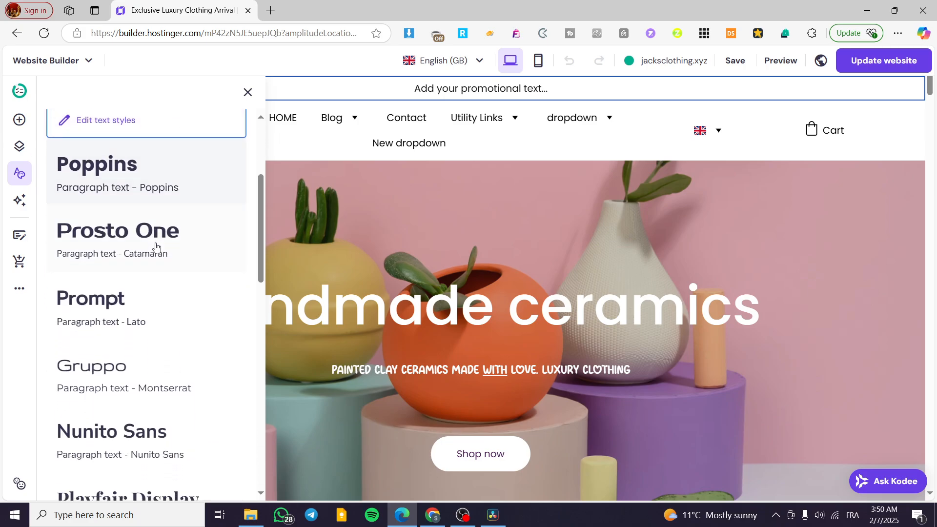
{"action": "scroll", "coordinate": [156, 246], "scroll_direction": "up", "scroll_amount": 4}
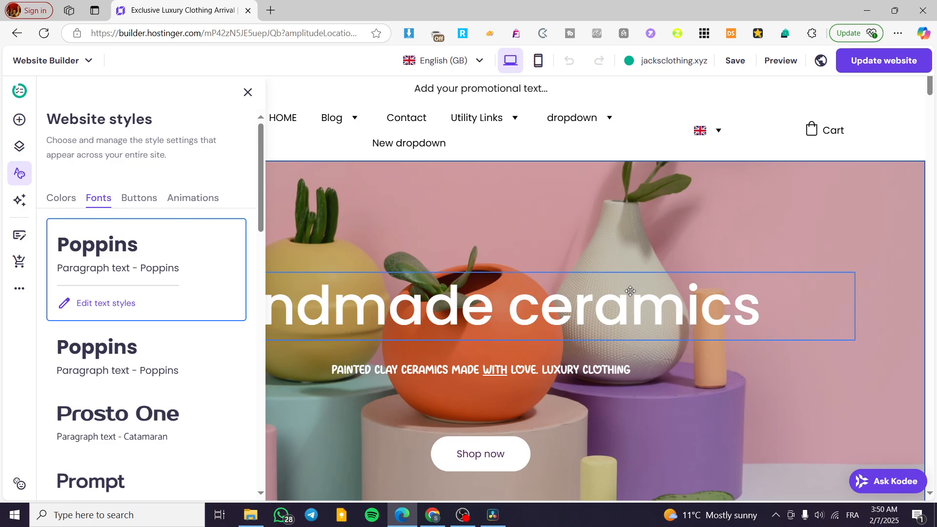
{"action": "left_click", "coordinate": [248, 93]}
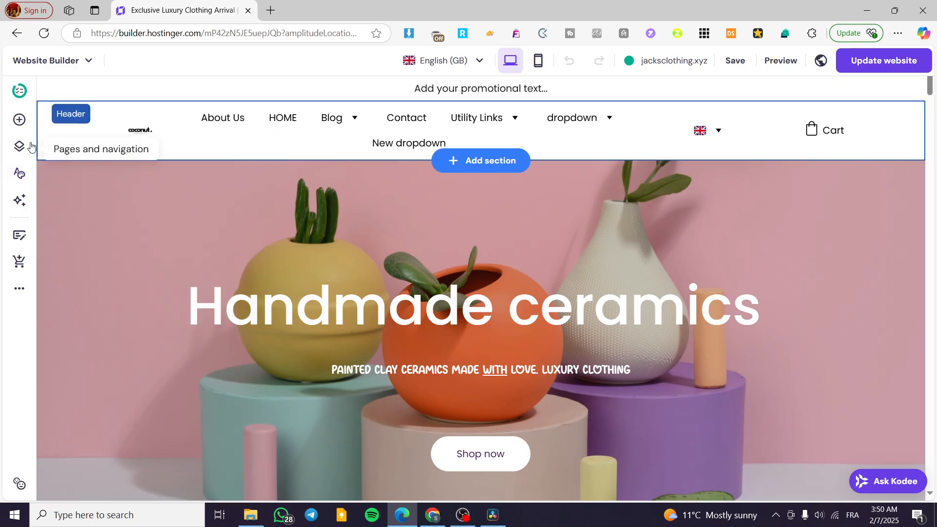
- Place a new text element over the hero section's heading and delete it
{"action": "left_click", "coordinate": [19, 120]}
{"action": "left_click_drag", "start_coordinate": [61, 212], "coordinate": [536, 258]}
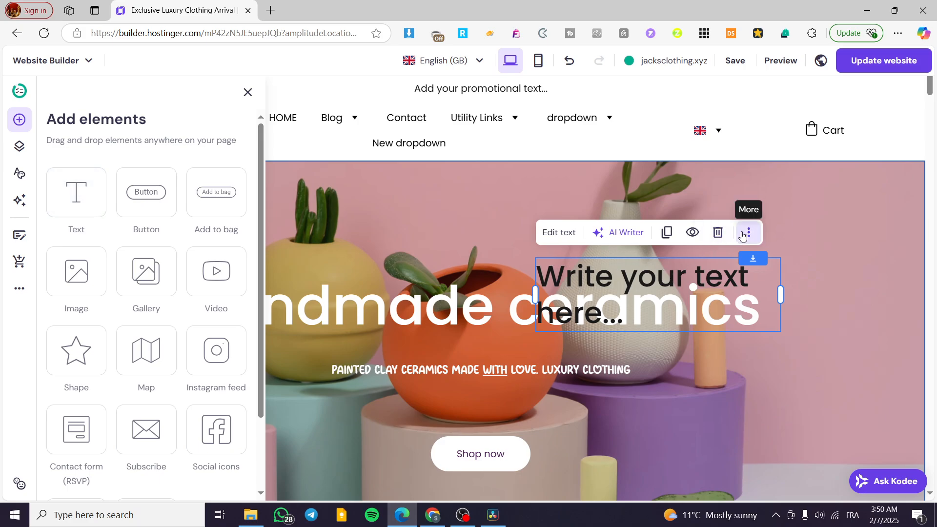
{"action": "left_click", "coordinate": [717, 232]}
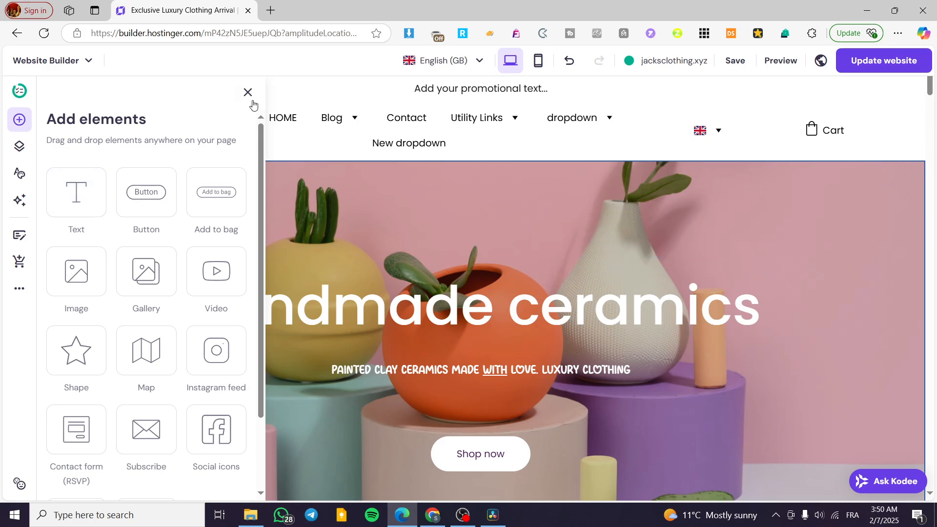
- Examine the site-wide text styles for headings, including the Heading 1 weight, size and line height settings
{"action": "left_click", "coordinate": [17, 208]}
{"action": "left_click", "coordinate": [19, 174]}
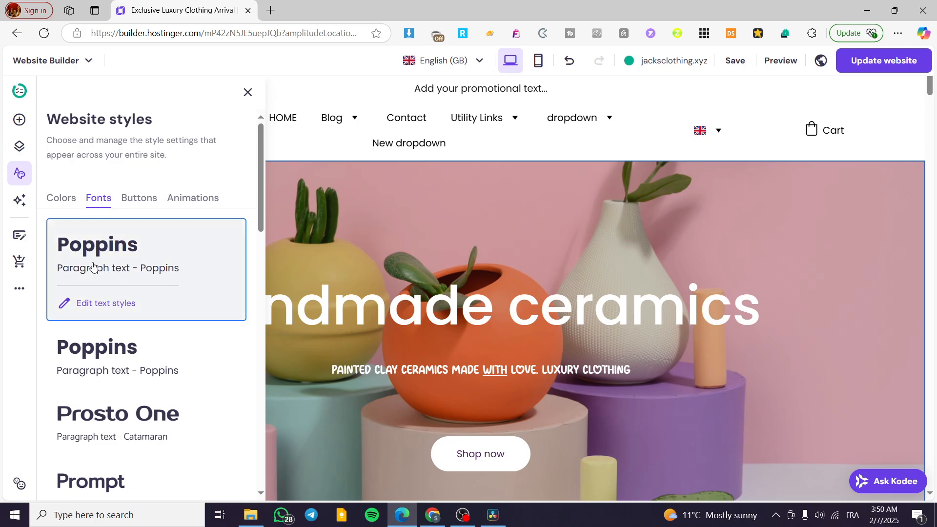
{"action": "left_click", "coordinate": [88, 310]}
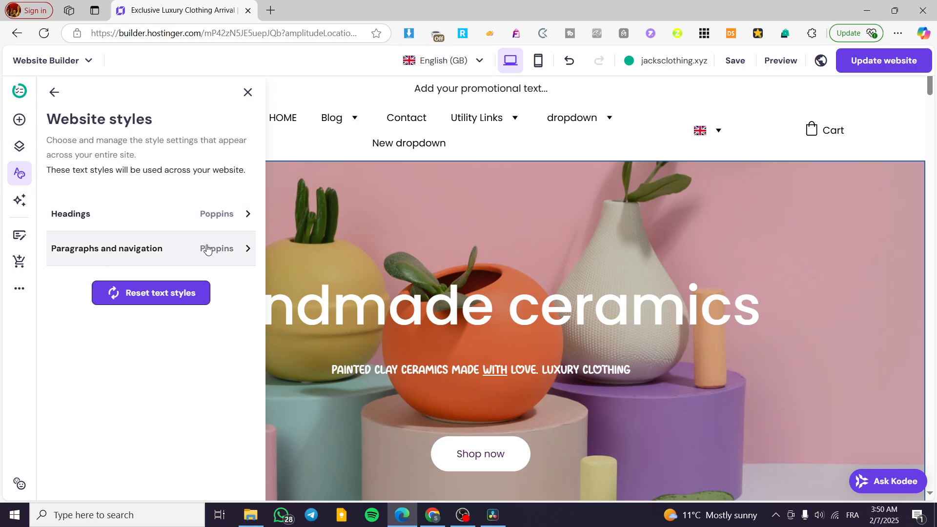
{"action": "left_click", "coordinate": [152, 223]}
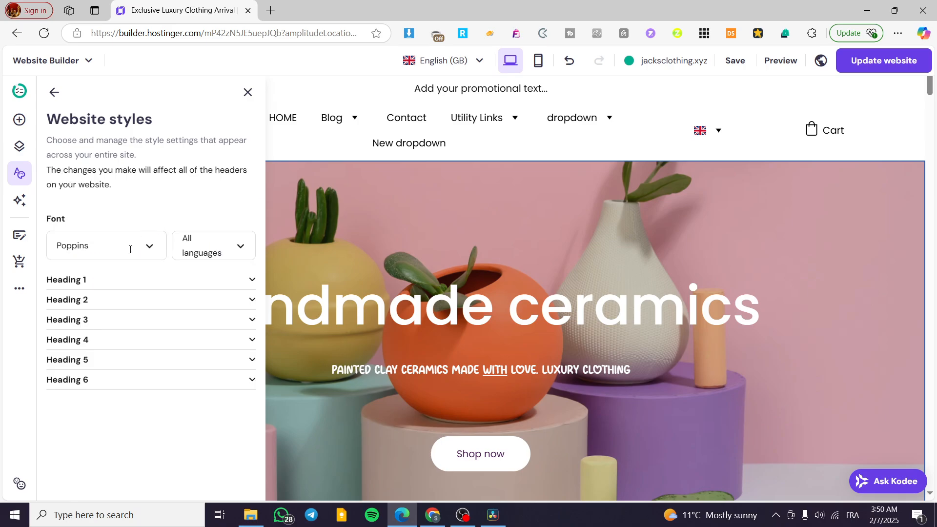
{"action": "left_click", "coordinate": [128, 283]}
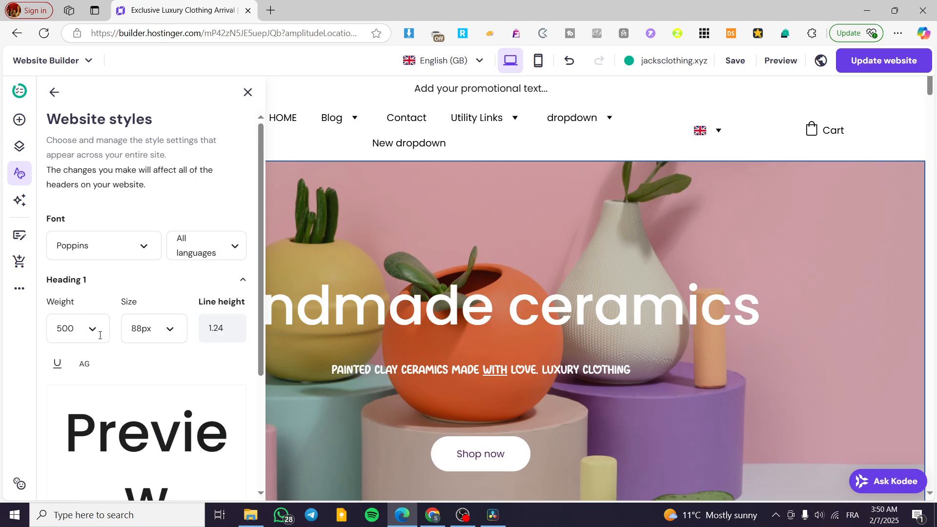
{"action": "left_click", "coordinate": [54, 93]}
{"action": "left_click", "coordinate": [53, 93]}
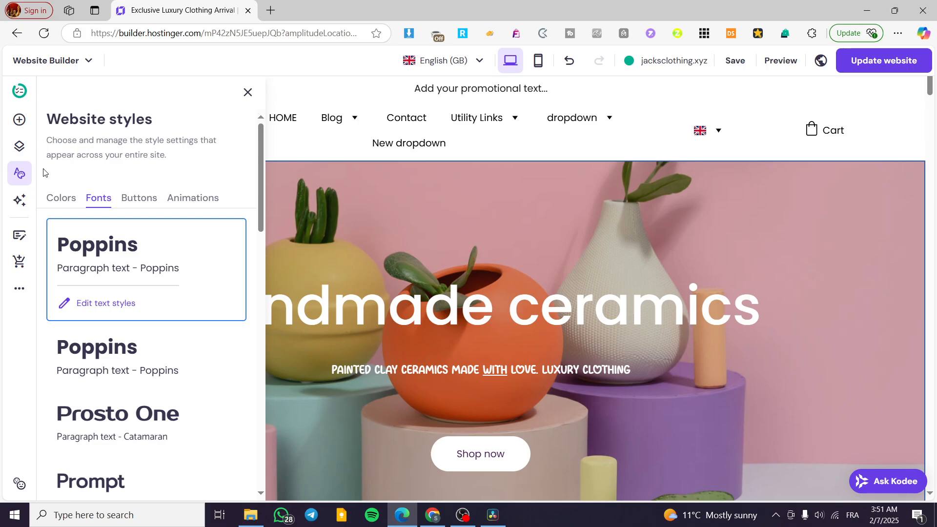
- Browse the complete list of font pairings offered in the website styles
{"action": "left_click", "coordinate": [142, 198]}
{"action": "left_click", "coordinate": [99, 199]}
{"action": "scroll", "coordinate": [142, 293], "scroll_direction": "down", "scroll_amount": 10}
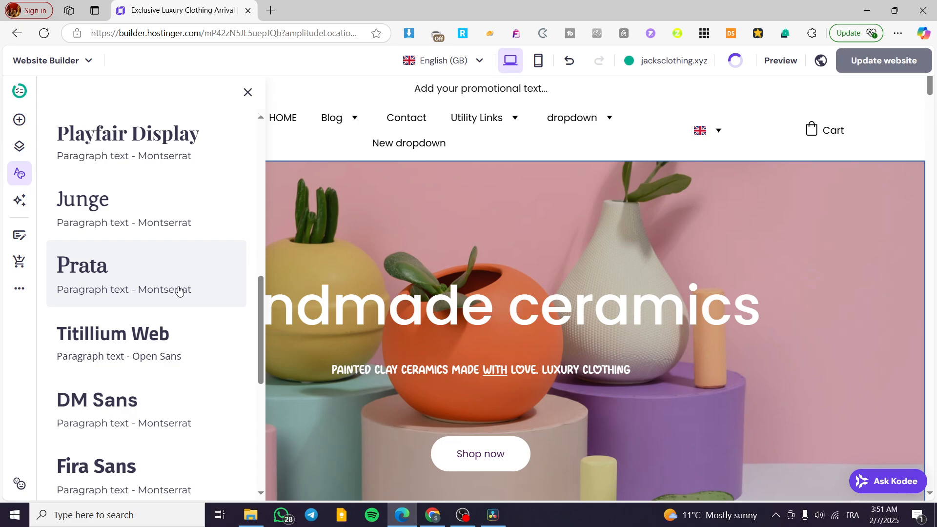
{"action": "left_click_drag", "start_coordinate": [262, 283], "coordinate": [257, 421]}
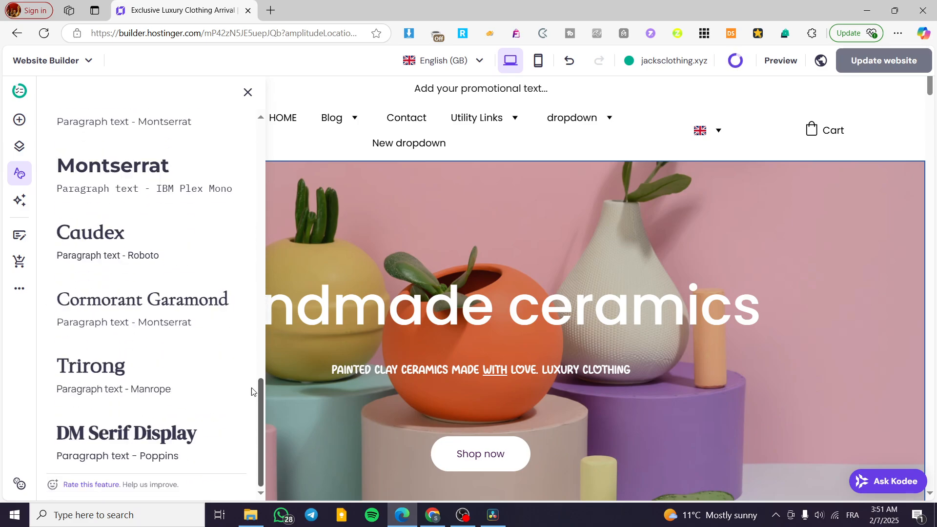
{"action": "scroll", "coordinate": [236, 224], "scroll_direction": "up", "scroll_amount": 15}
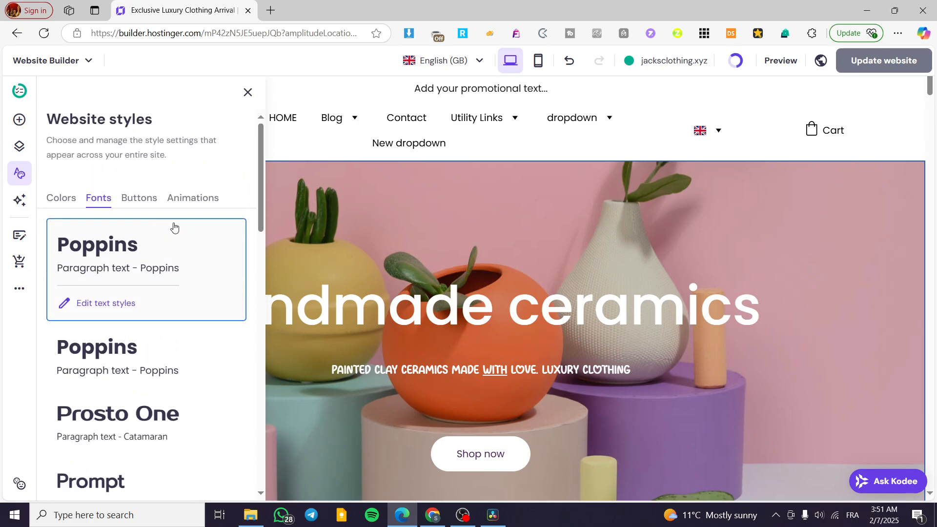
- Try the square-cornered button style across the site and restore the fully rounded style
{"action": "left_click", "coordinate": [135, 199]}
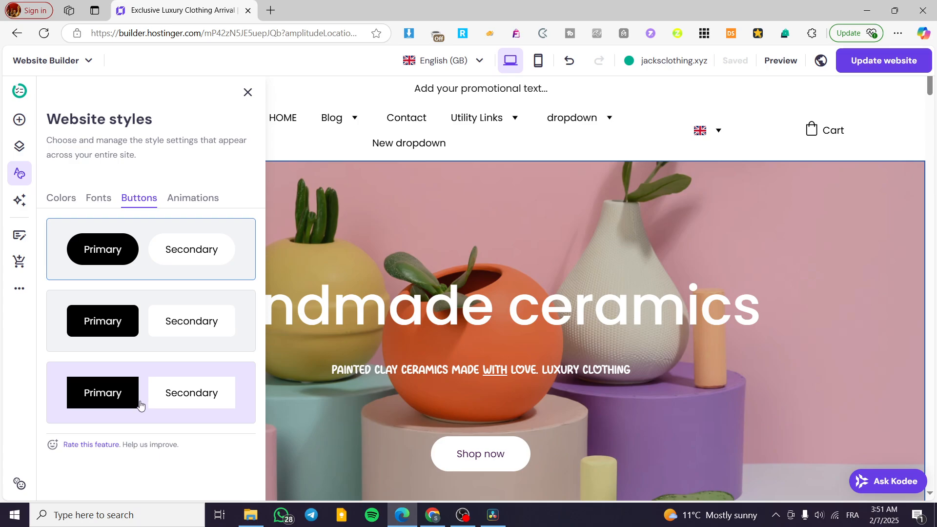
{"action": "left_click", "coordinate": [164, 320]}
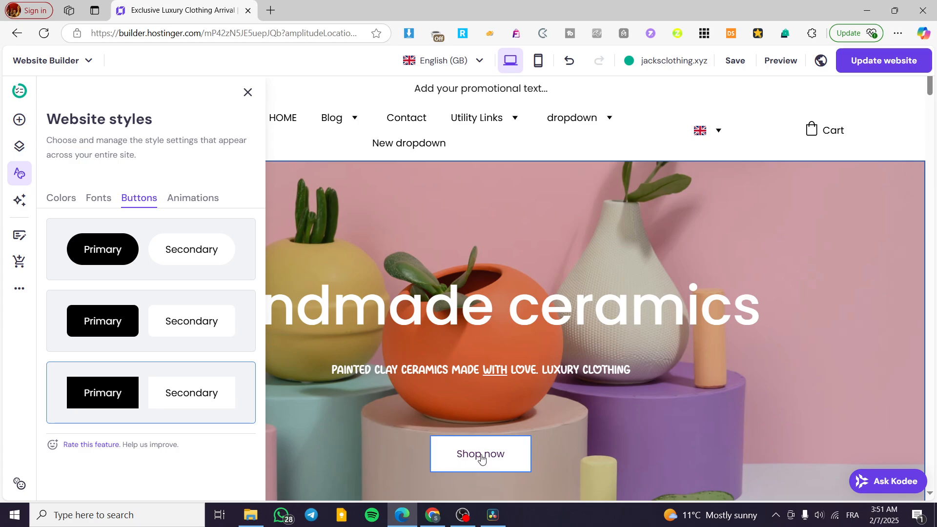
{"action": "left_click", "coordinate": [218, 269]}
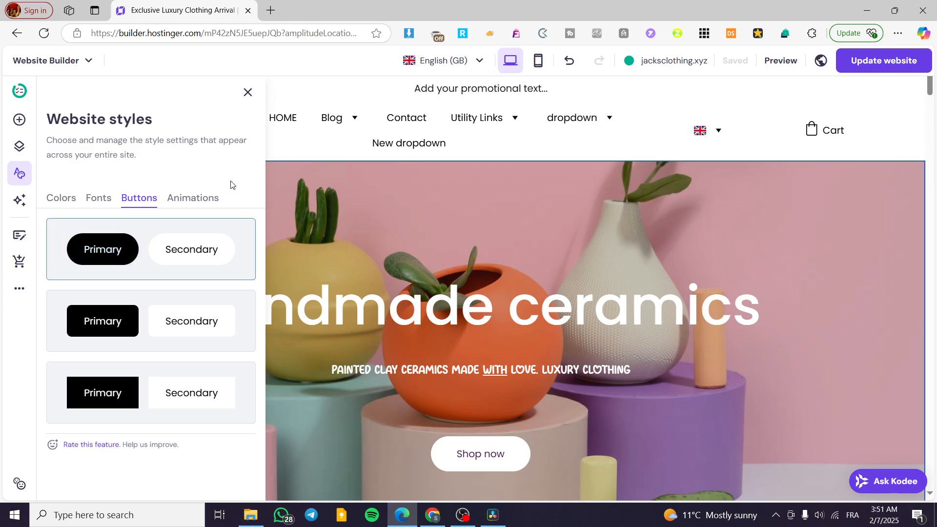
- Try the Scale, Fade and Slide animation styles on the site's elements, checking them along the page
{"action": "left_click", "coordinate": [193, 199]}
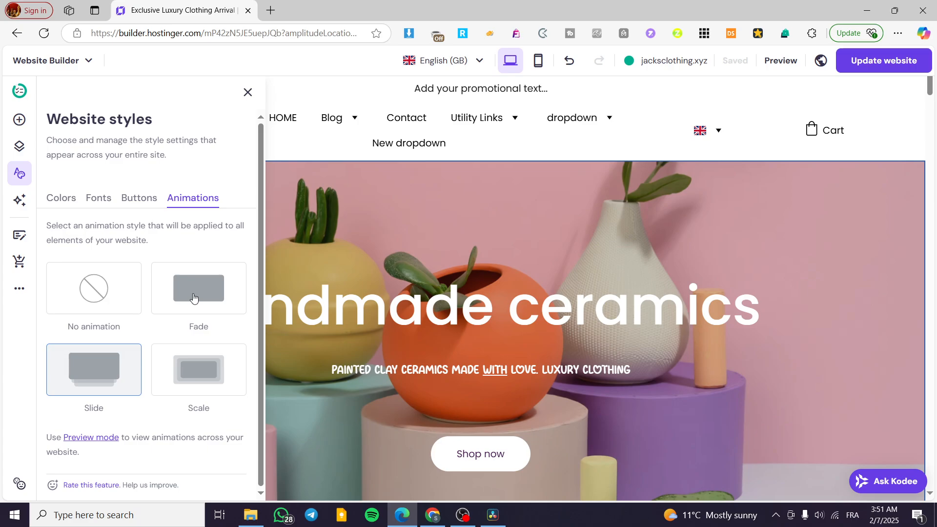
{"action": "left_click", "coordinate": [197, 379]}
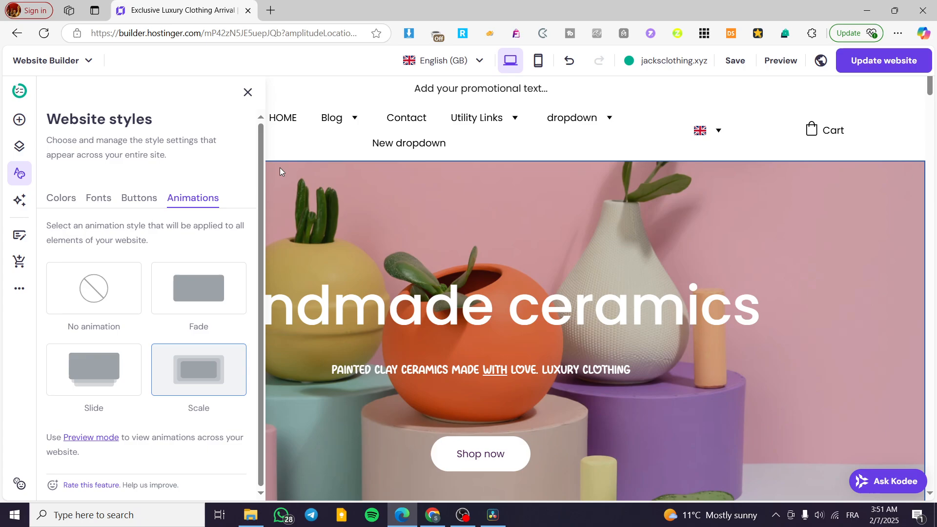
{"action": "left_click", "coordinate": [219, 288]}
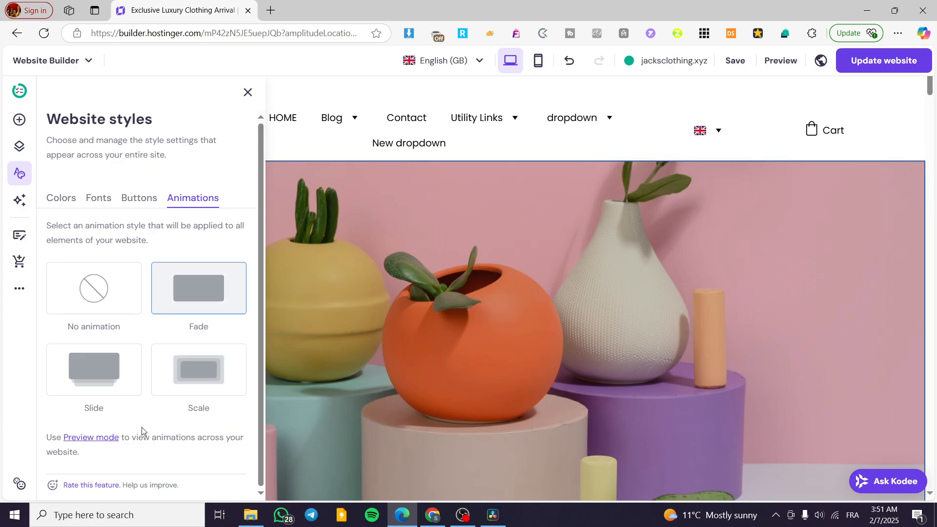
{"action": "left_click", "coordinate": [114, 380]}
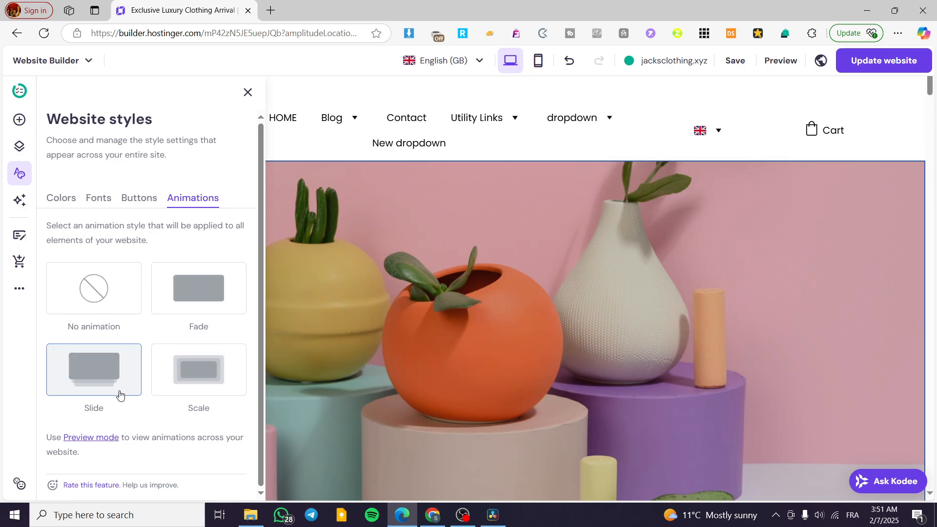
{"action": "left_click", "coordinate": [202, 378]}
{"action": "scroll", "coordinate": [615, 312], "scroll_direction": "down", "scroll_amount": 10}
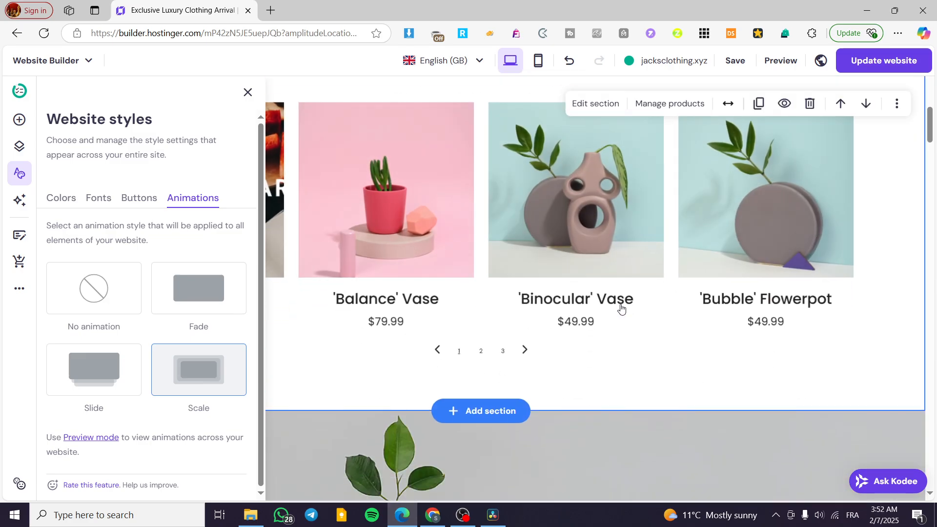
{"action": "left_click", "coordinate": [103, 388]}
{"action": "scroll", "coordinate": [613, 281], "scroll_direction": "down", "scroll_amount": 7}
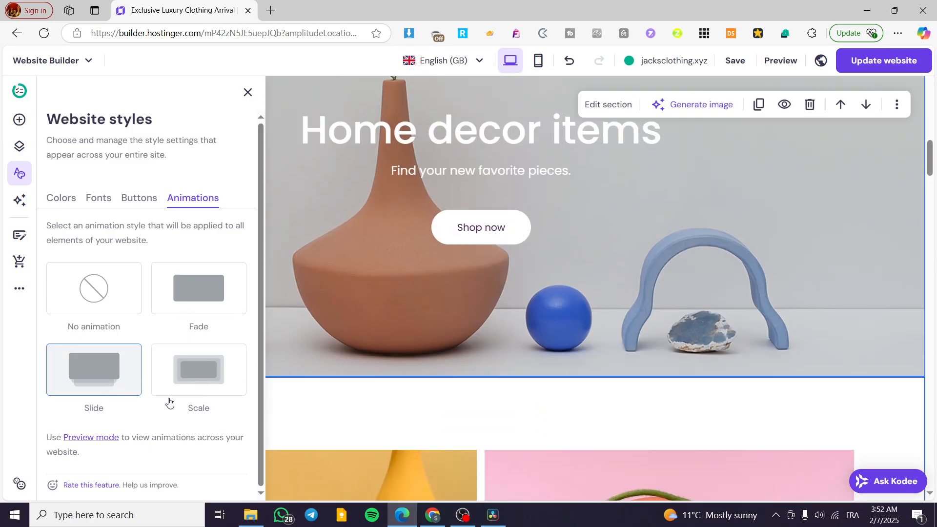
{"action": "left_click", "coordinate": [169, 401]}
{"action": "scroll", "coordinate": [562, 358], "scroll_direction": "down", "scroll_amount": 7}
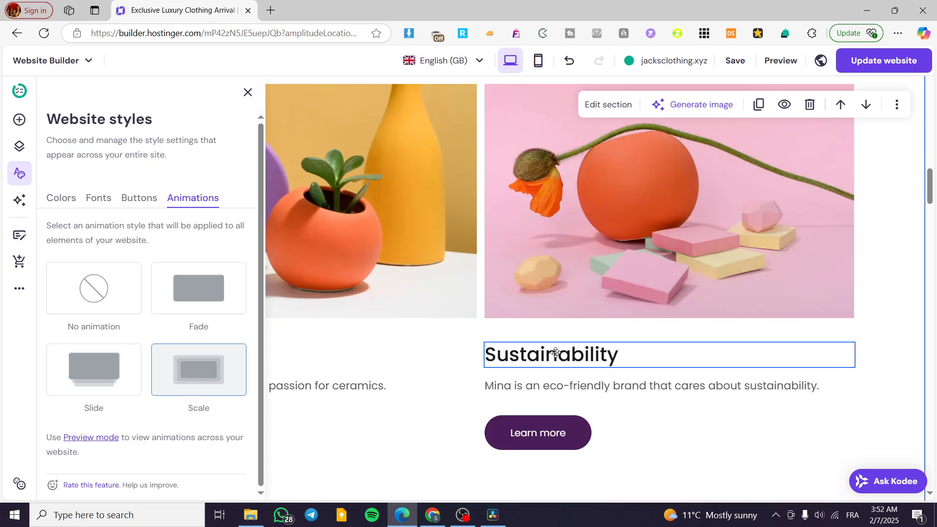
{"action": "scroll", "coordinate": [361, 381], "scroll_direction": "up", "scroll_amount": 12}
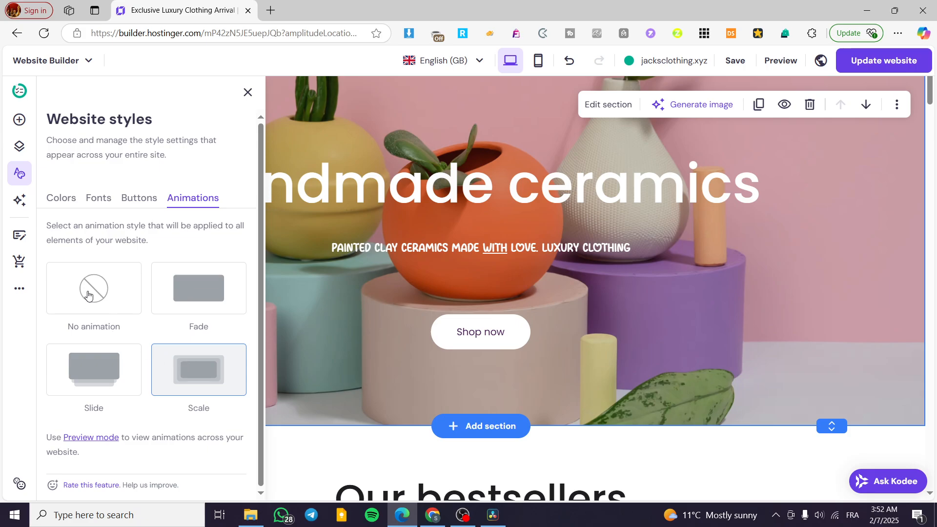
- Set the site-wide animation style to No animation and close the website styles
{"action": "left_click", "coordinate": [88, 296]}
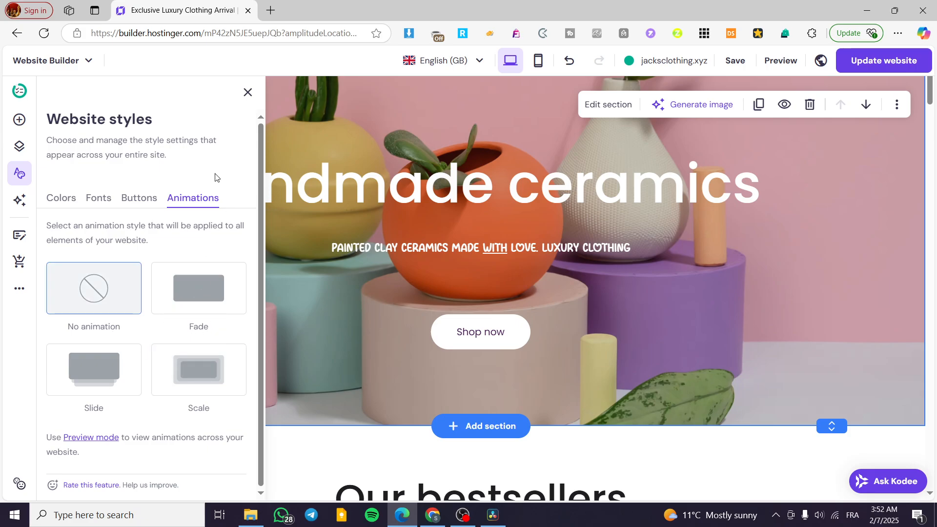
{"action": "left_click", "coordinate": [247, 92]}
{"action": "scroll", "coordinate": [374, 406], "scroll_direction": "up", "scroll_amount": 3}
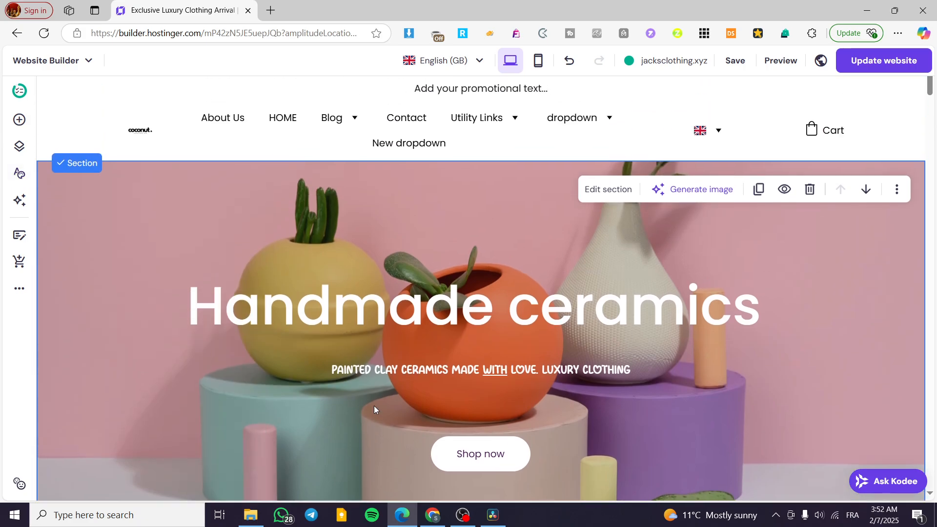